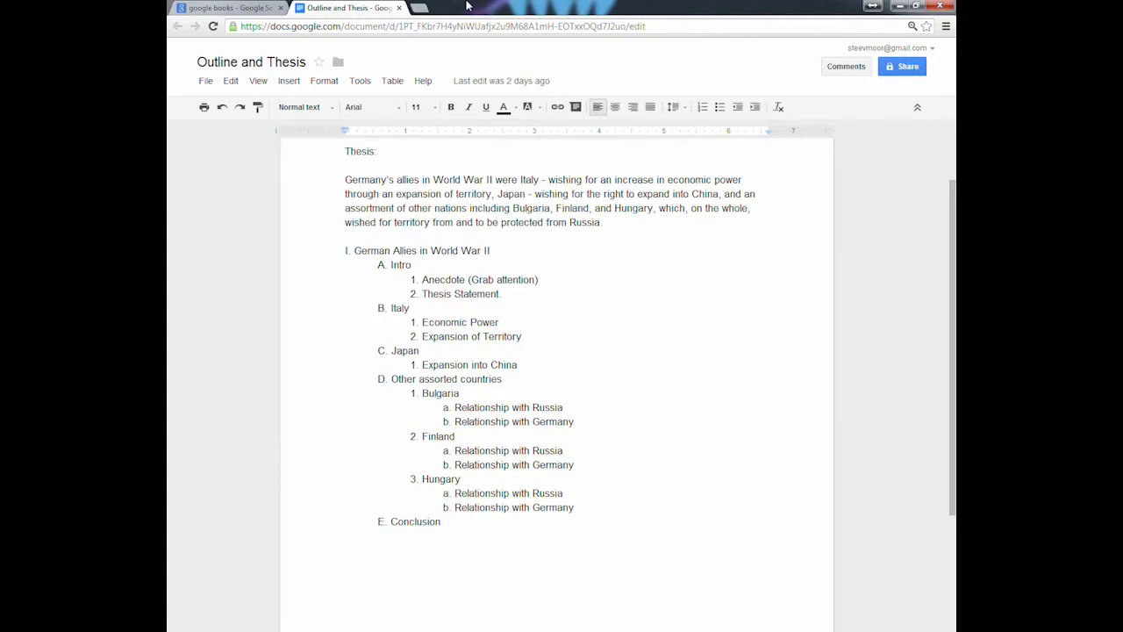
- Open Google Books from the web search results and search it for "Italy world war II motives"
click(246, 8)
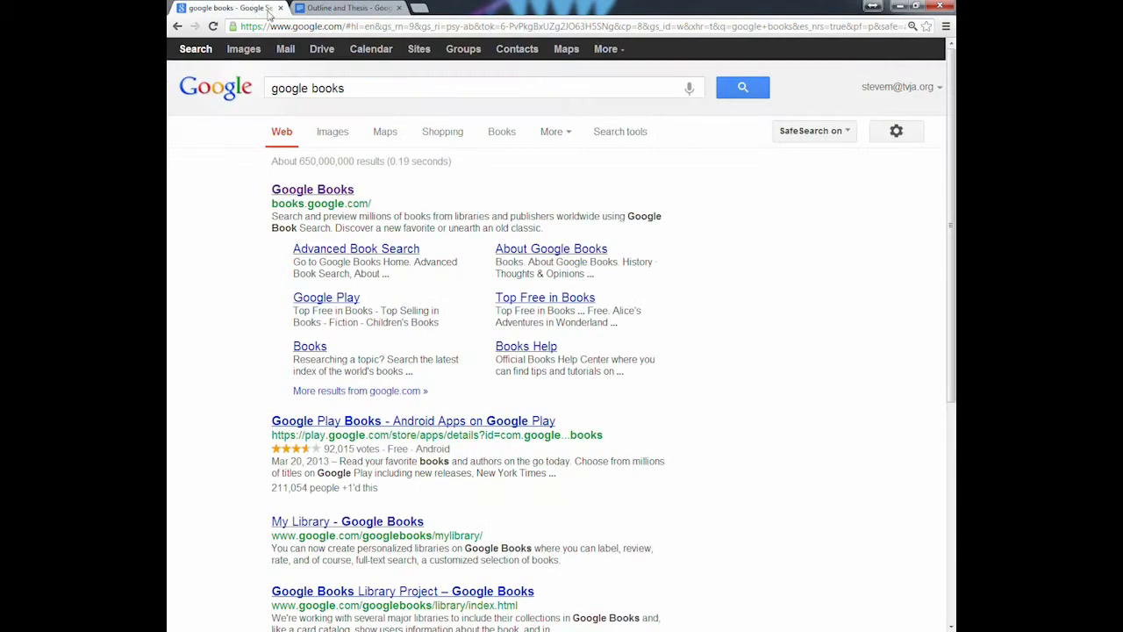
click(335, 198)
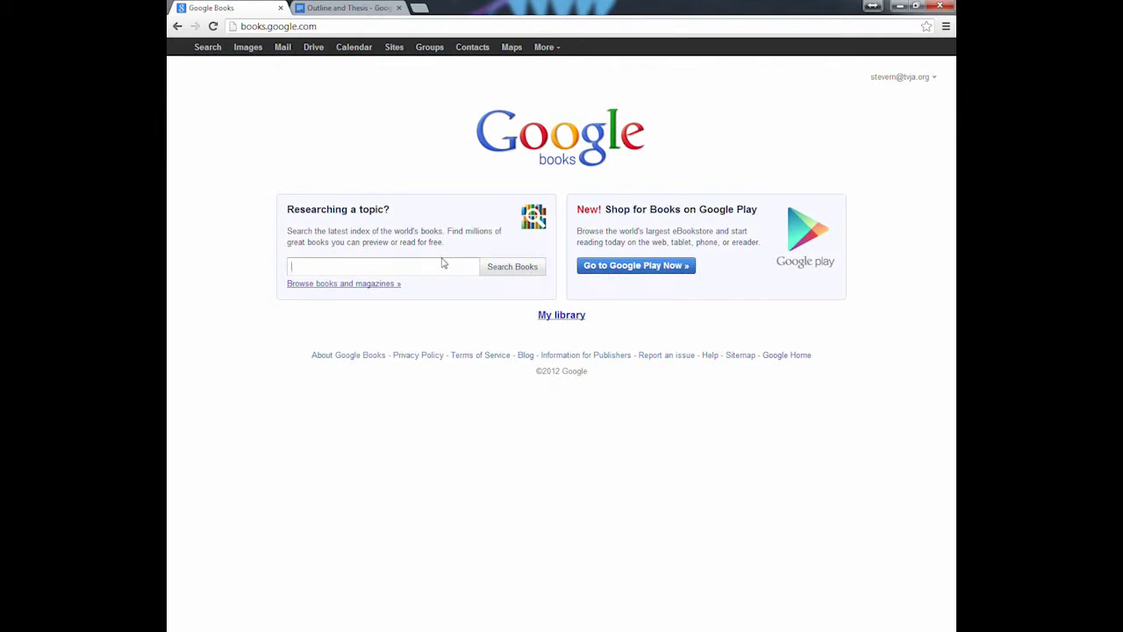
text(i)
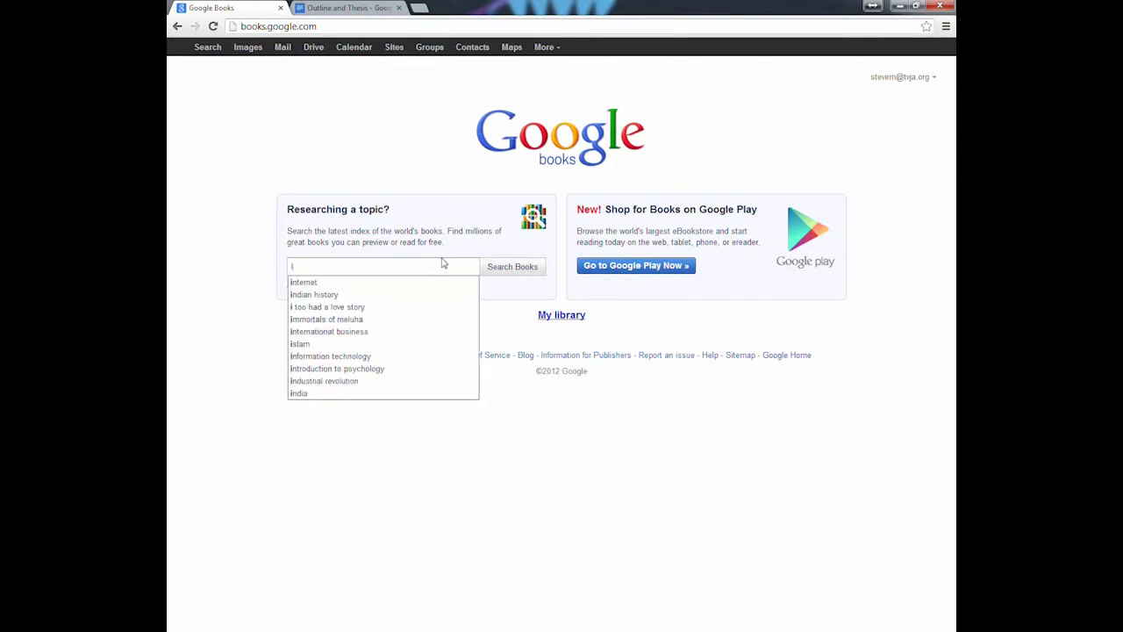
text(taliy)
key(BackSpace)
key(BackSpace)
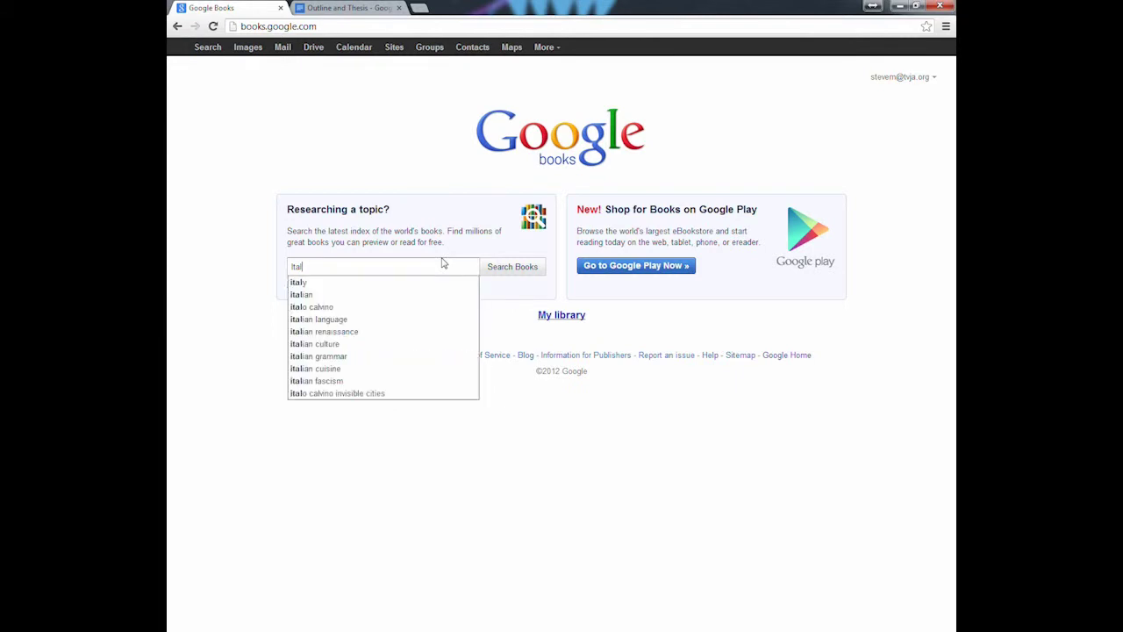
text(y world)
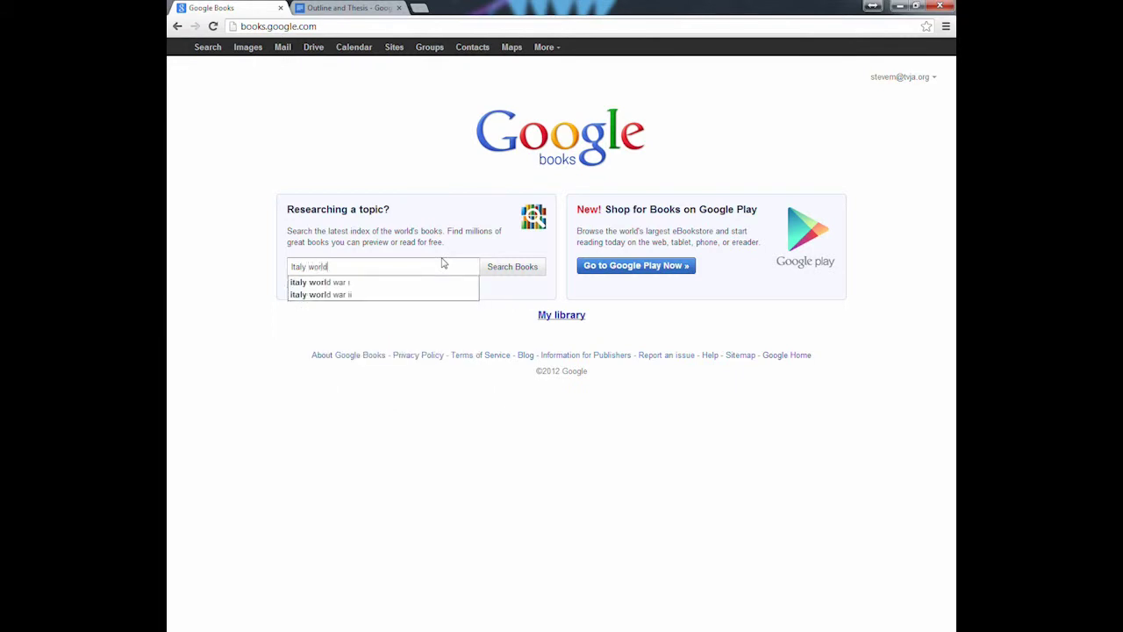
text( war II motiv)
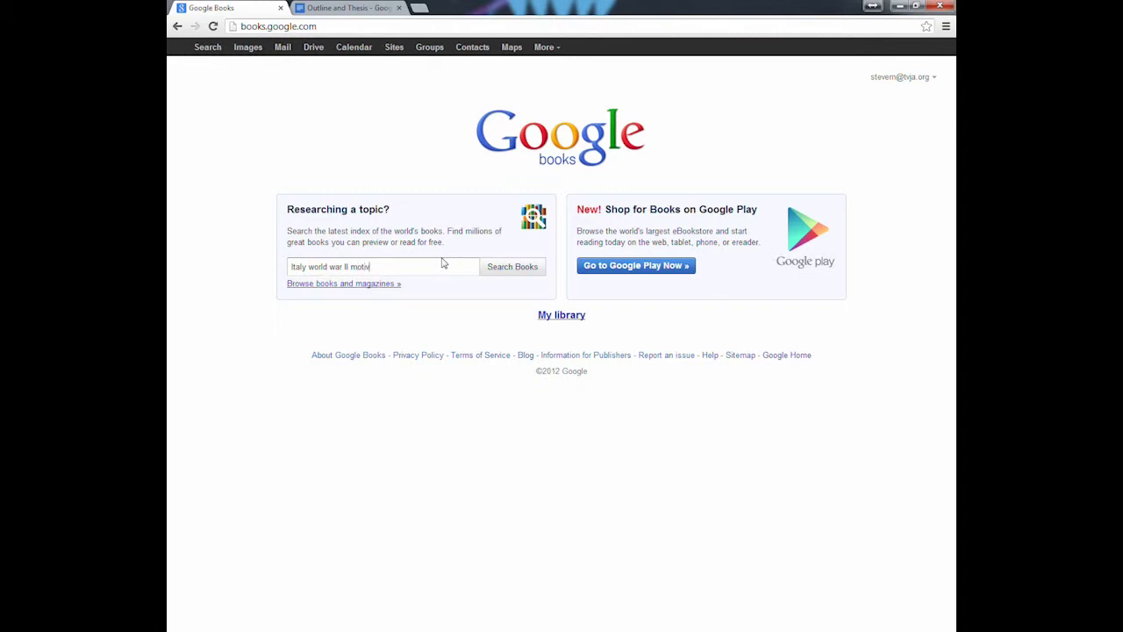
text(es)
key(Return)
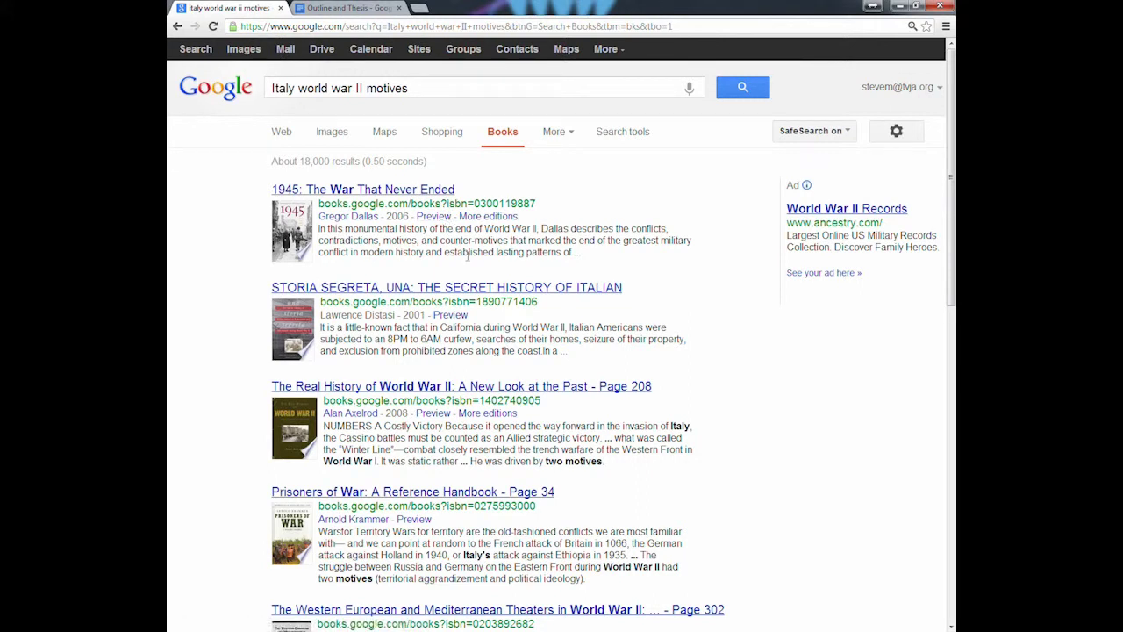
- Skim the book results and refine the query to "Italy world war II economic power"
scroll(467, 255, down, 1)
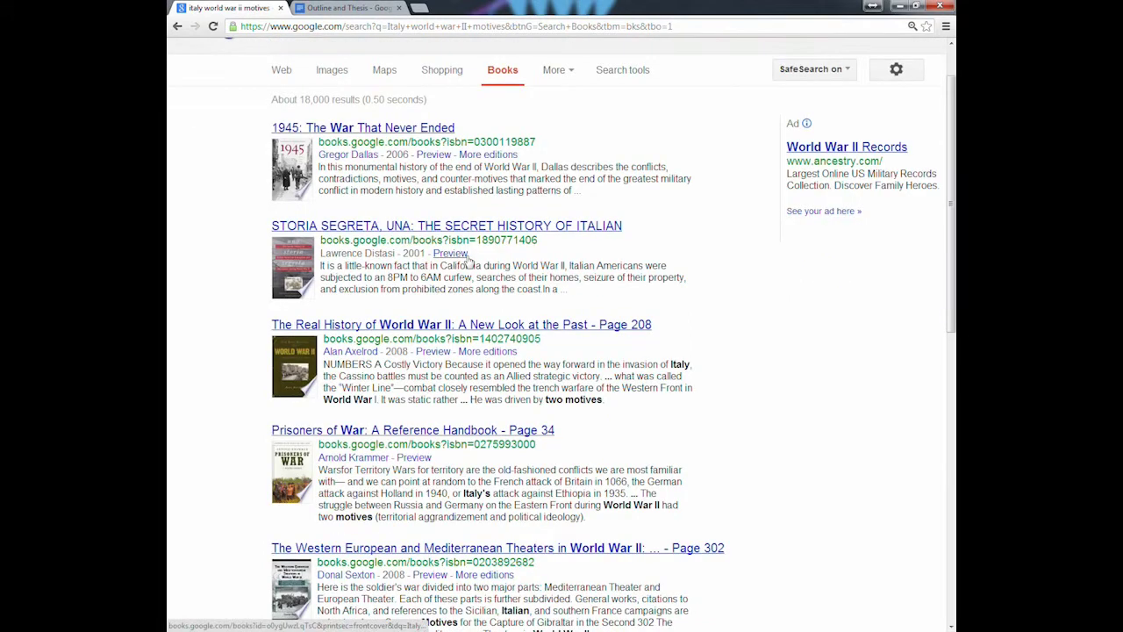
scroll(469, 263, down, 1)
scroll(469, 263, up, 2)
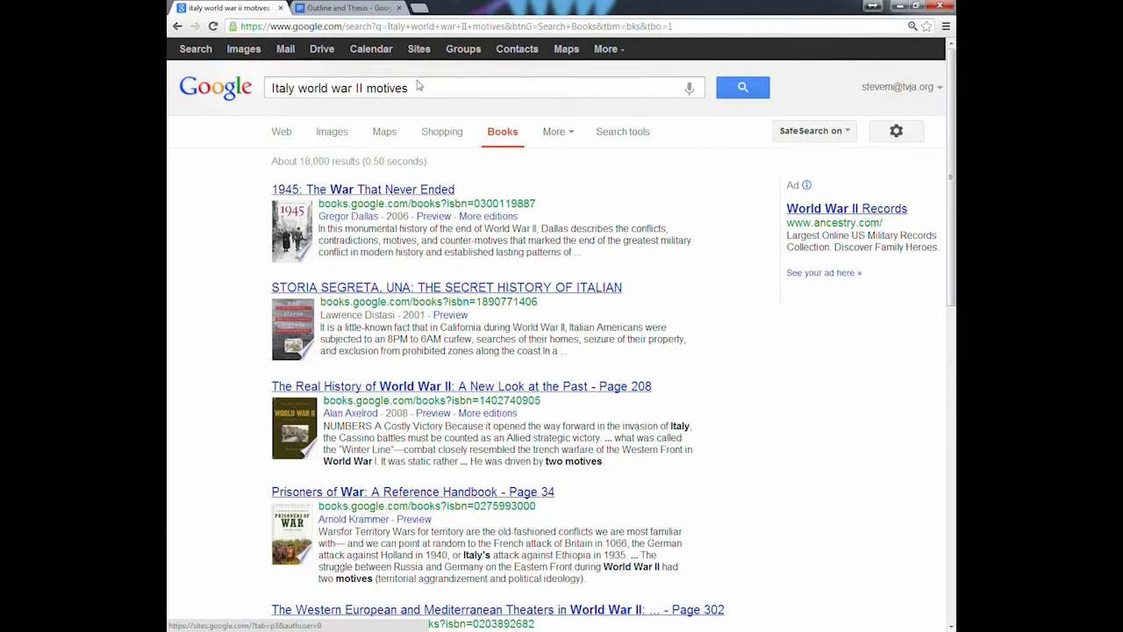
drag(419, 87, 371, 91)
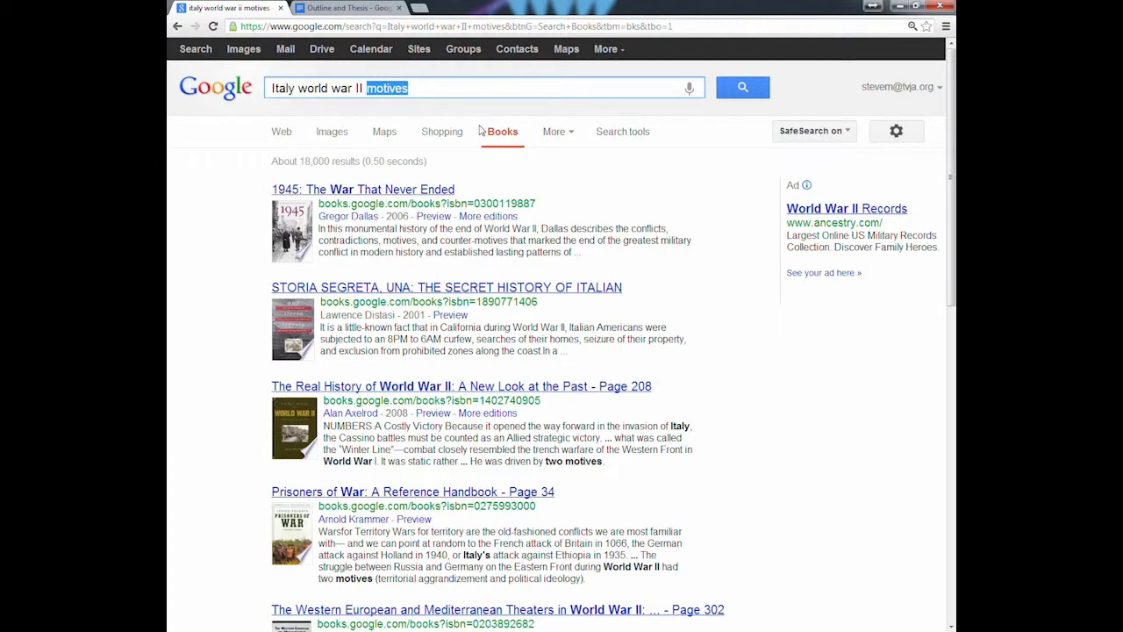
text(economic p)
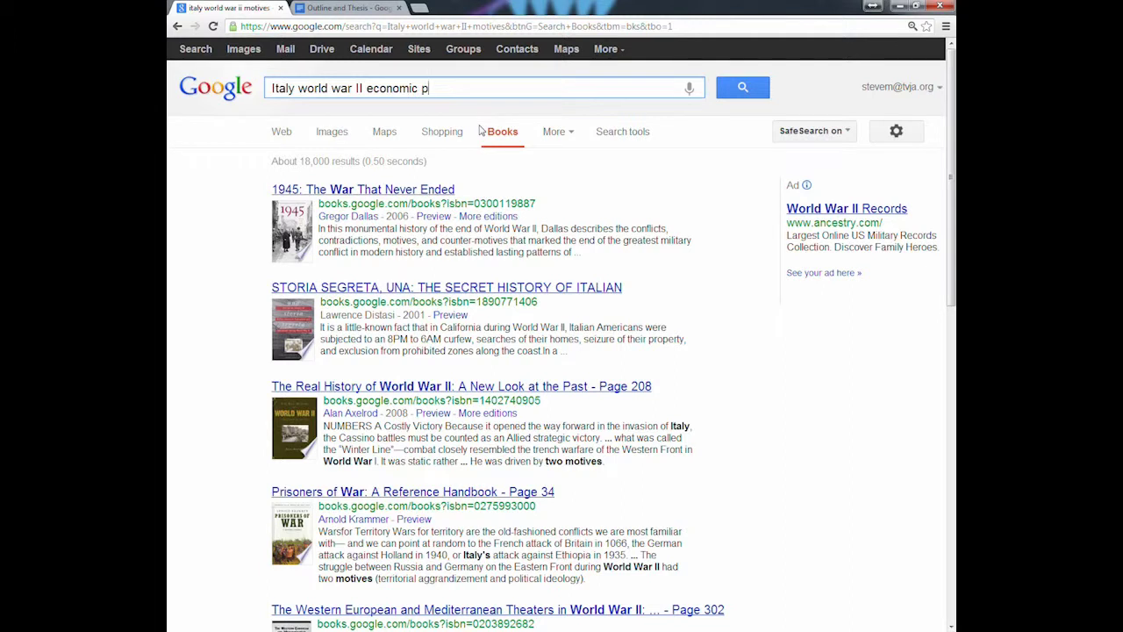
text(ower)
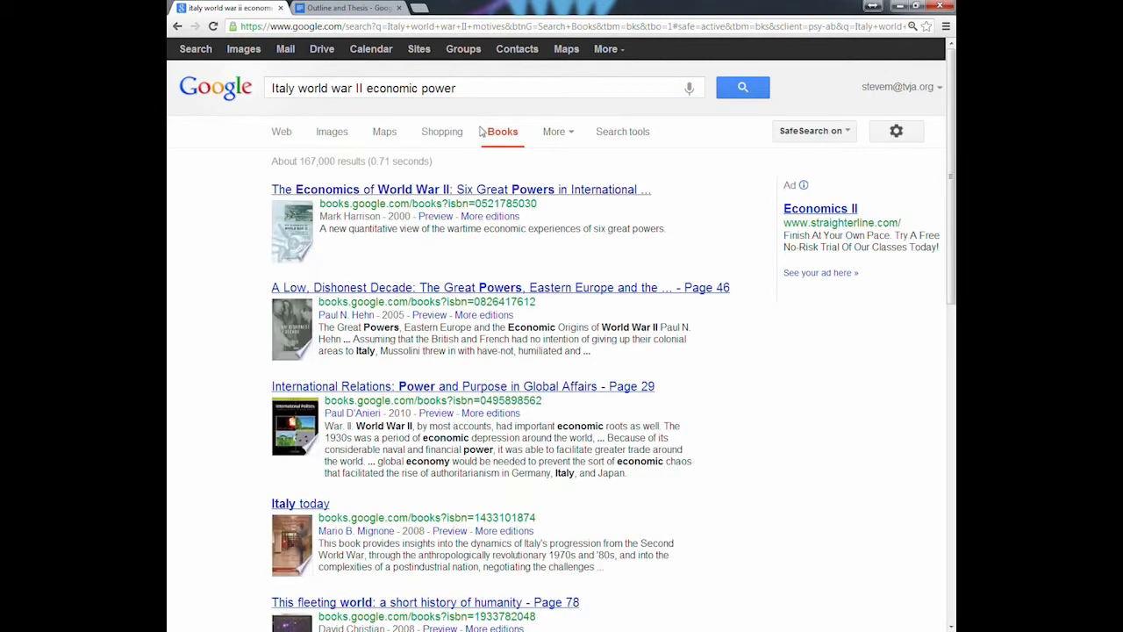
- Open the page 46 result of "A Low, Dishonest Decade" and read the passage on Italy's economic motives
click(498, 290)
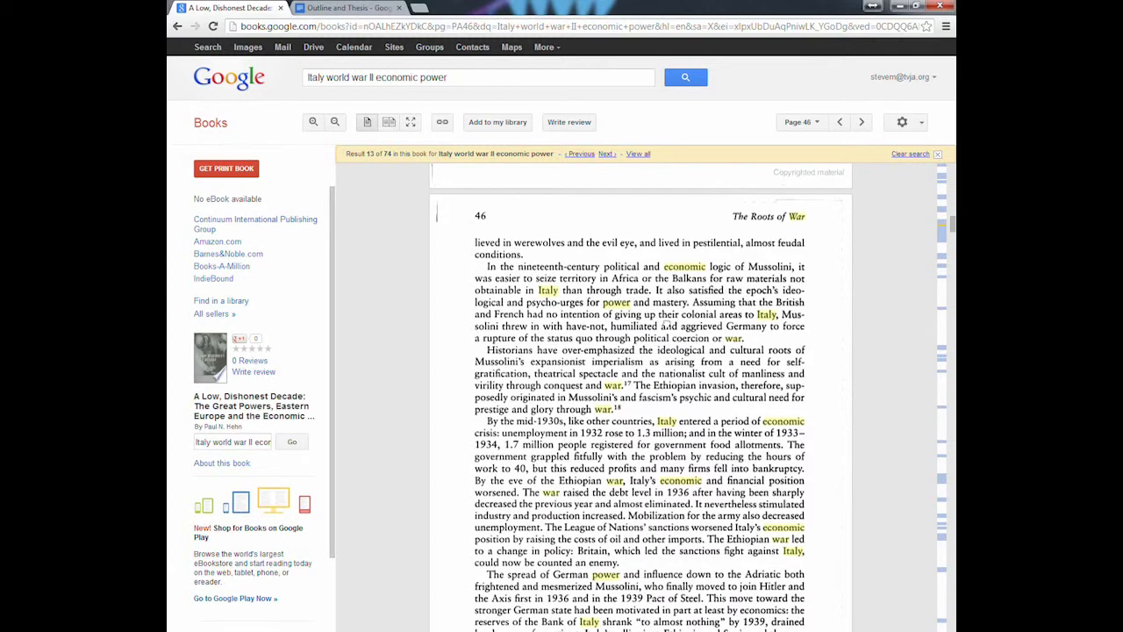
scroll(665, 324, down, 1)
scroll(665, 324, down, 1)
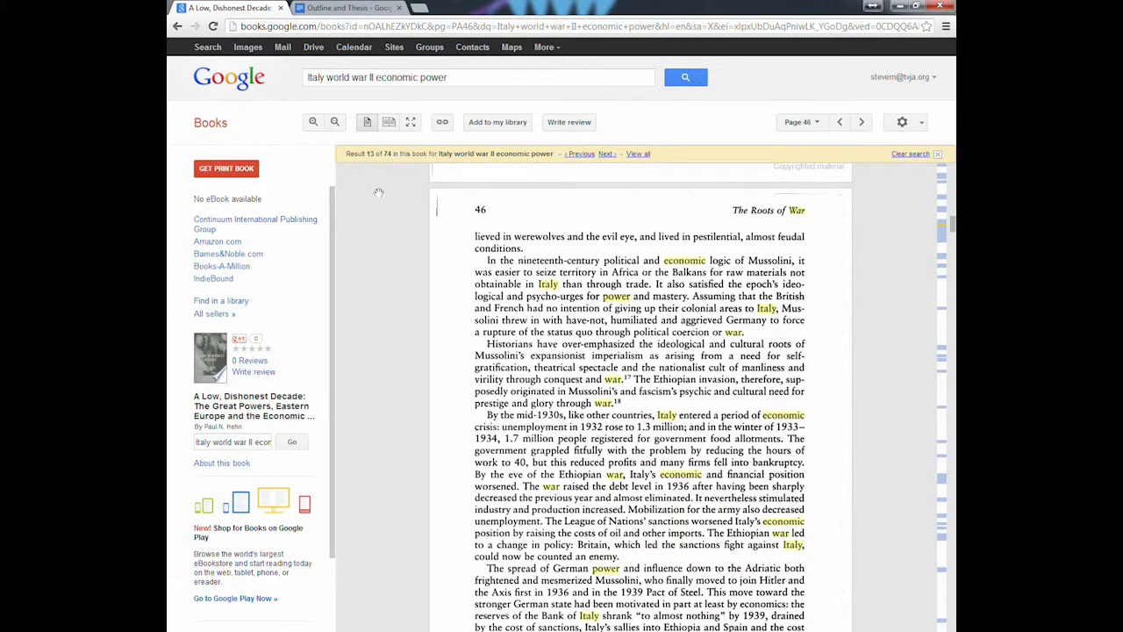
scroll(540, 272, down, 1)
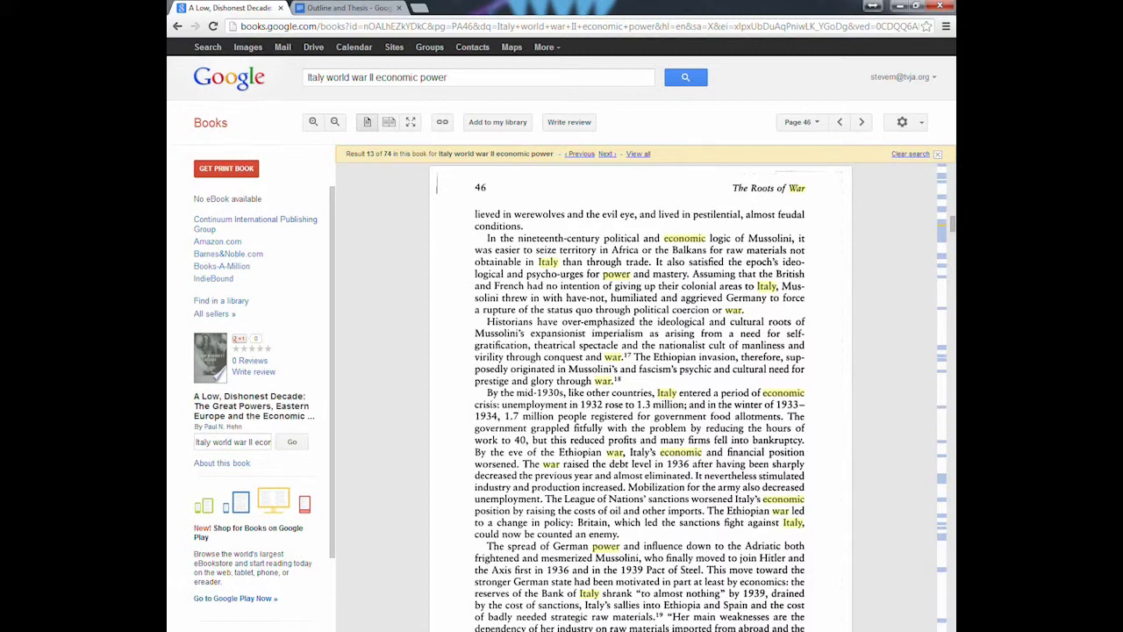
- Bring up the separate book window, narrow it, and place it on the left half of the screen
key(alt+Tab)
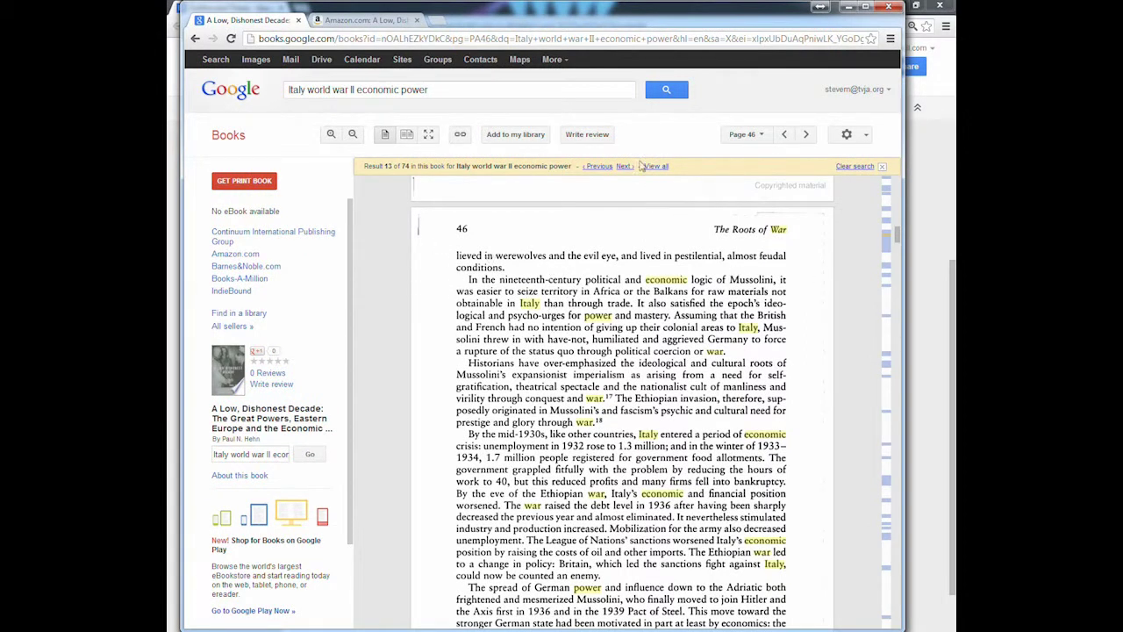
double_click(659, 15)
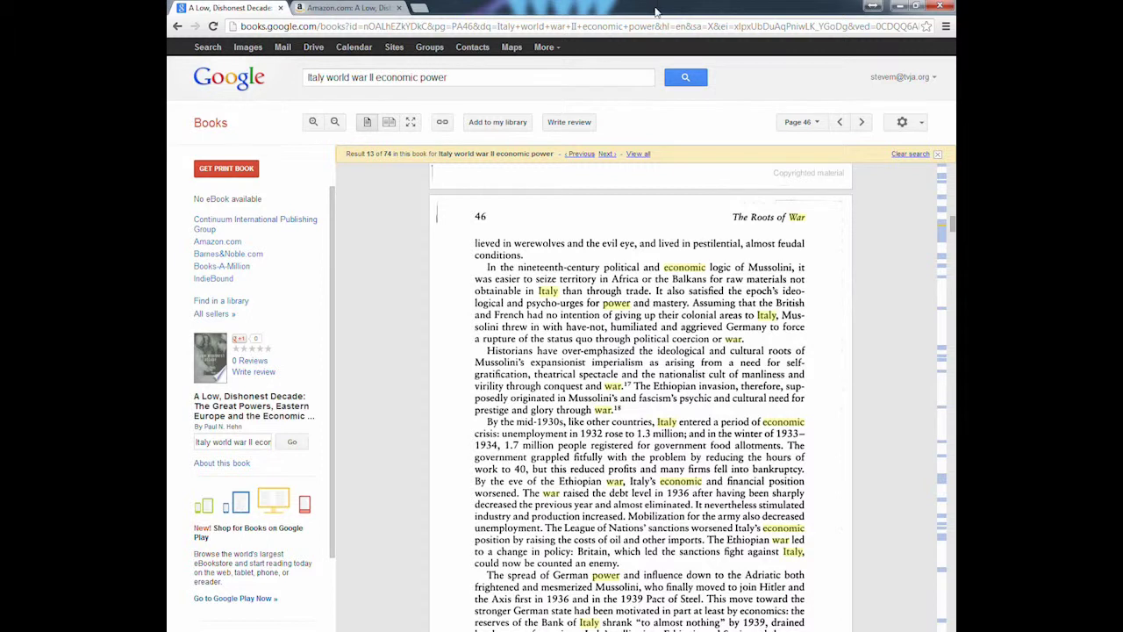
double_click(801, 15)
drag(790, 29, 666, 47)
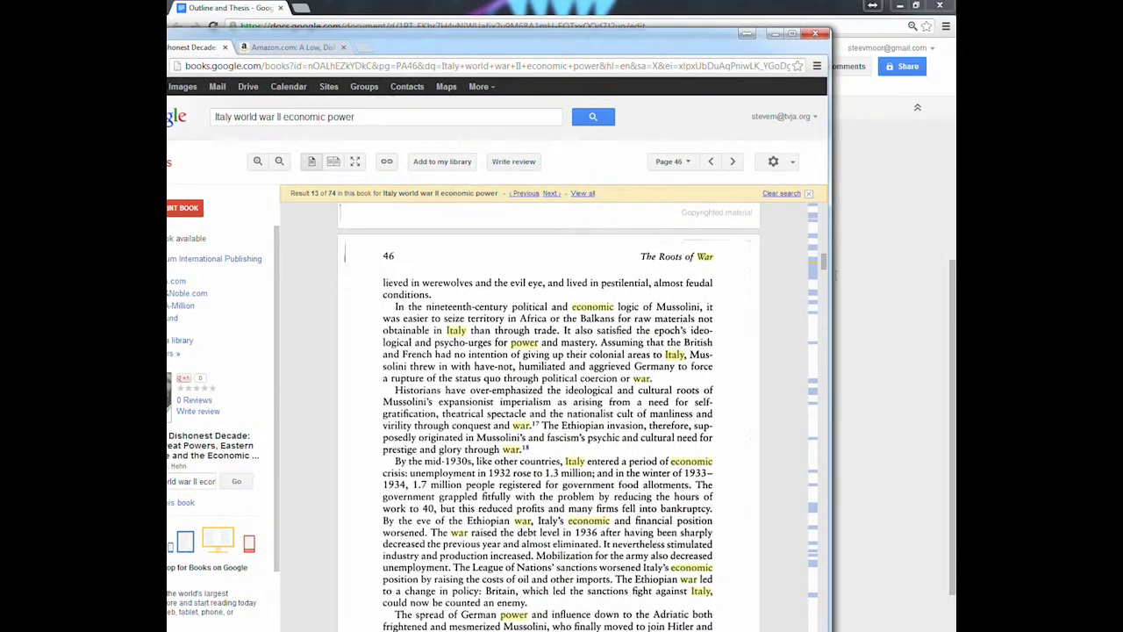
drag(827, 274, 690, 290)
drag(490, 42, 338, 8)
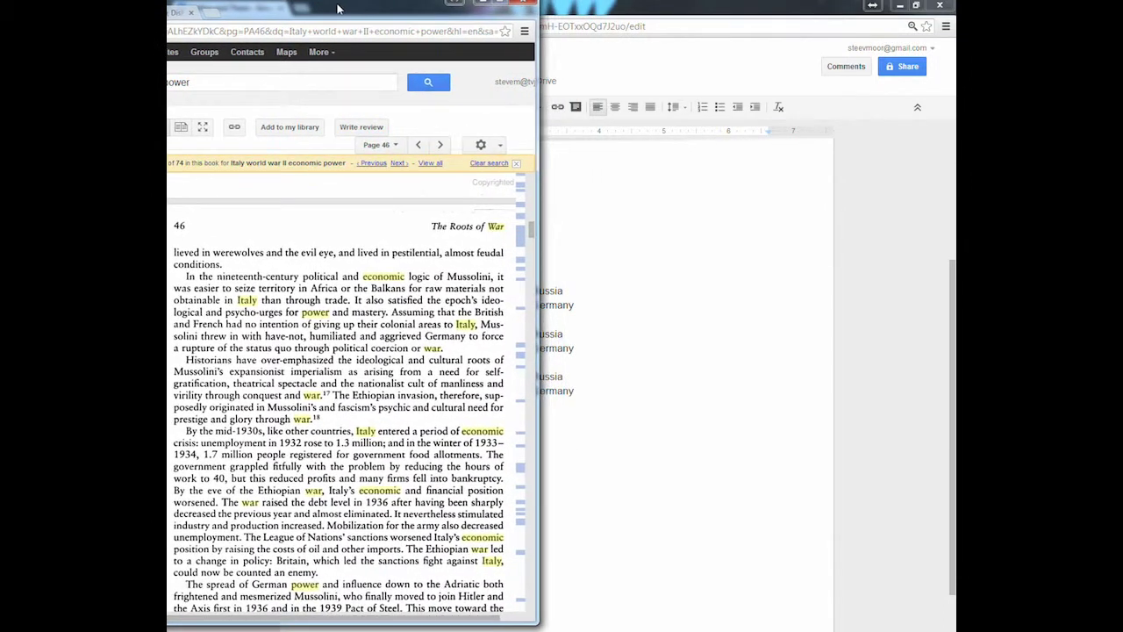
- Resize the Outline and Thesis window to fill the space beside the book page
click(683, 265)
drag(523, 6, 955, 378)
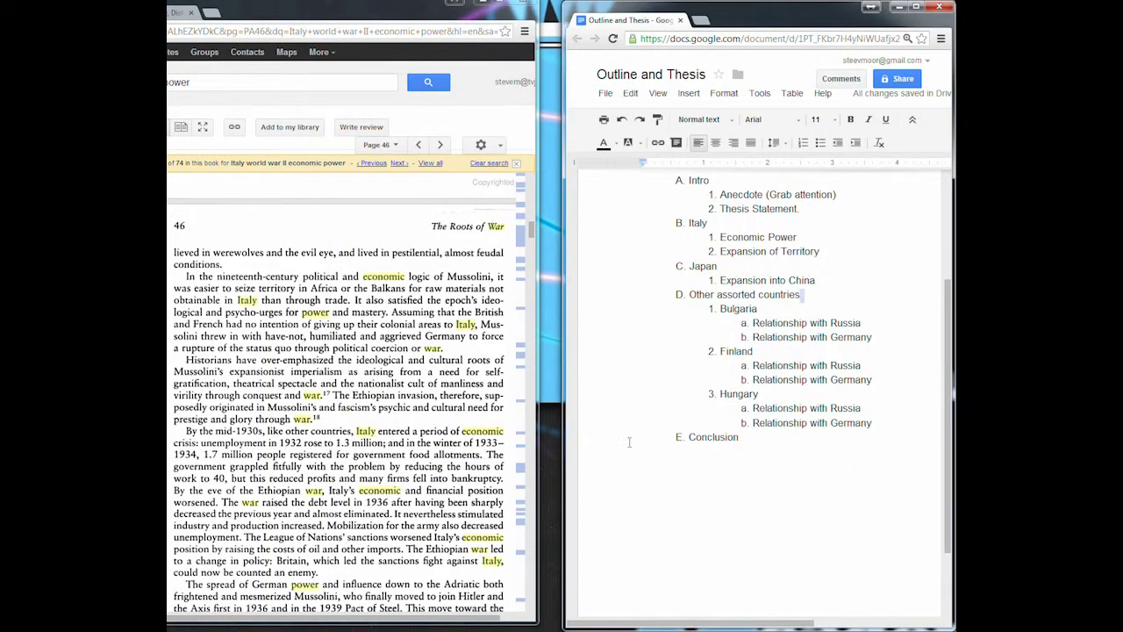
drag(563, 397, 511, 396)
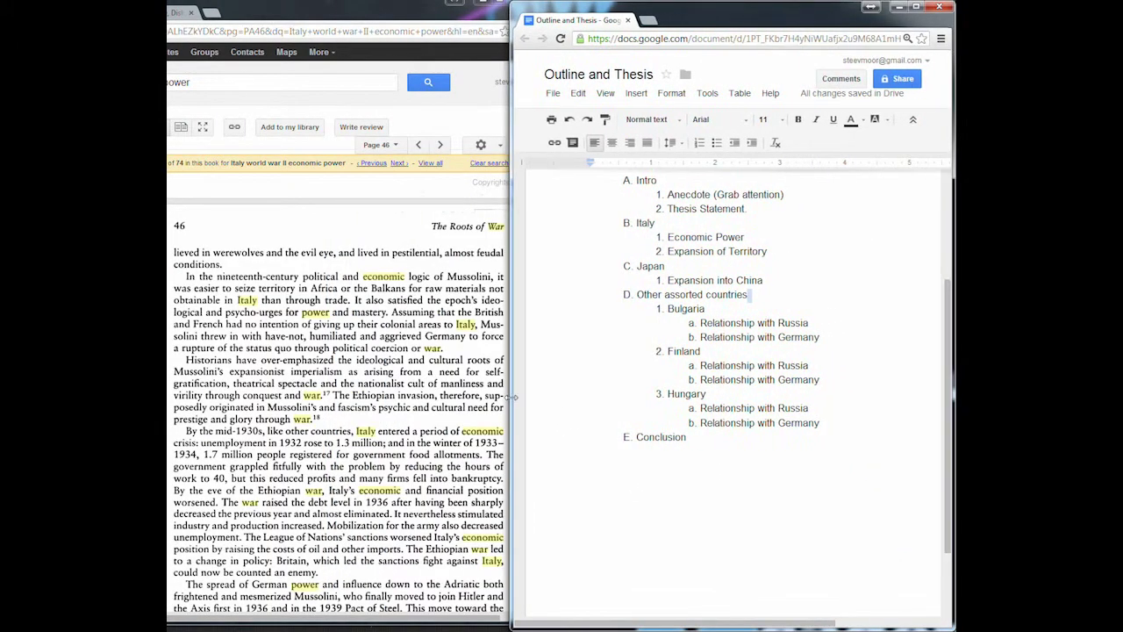
- Add a sub-item under Economic Power and paste the nineteenth-century Mussolini quotation with its page 46 source, without duplicating the "a." label
scroll(772, 474, up, 3)
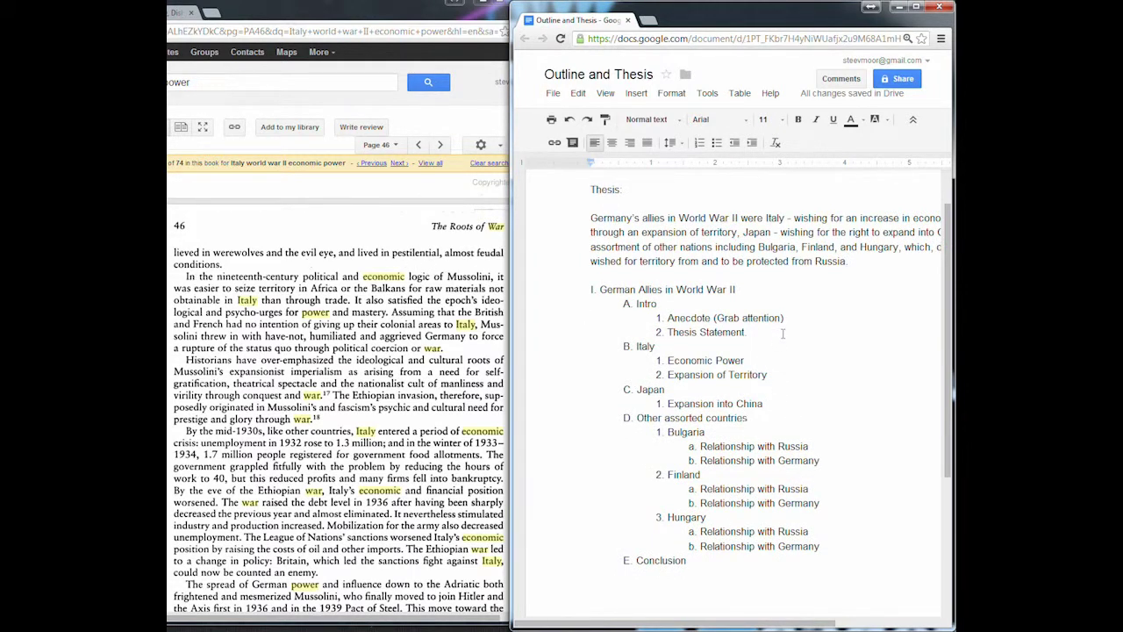
click(779, 361)
key(Return)
key(Return)
key(Tab)
key(Tab)
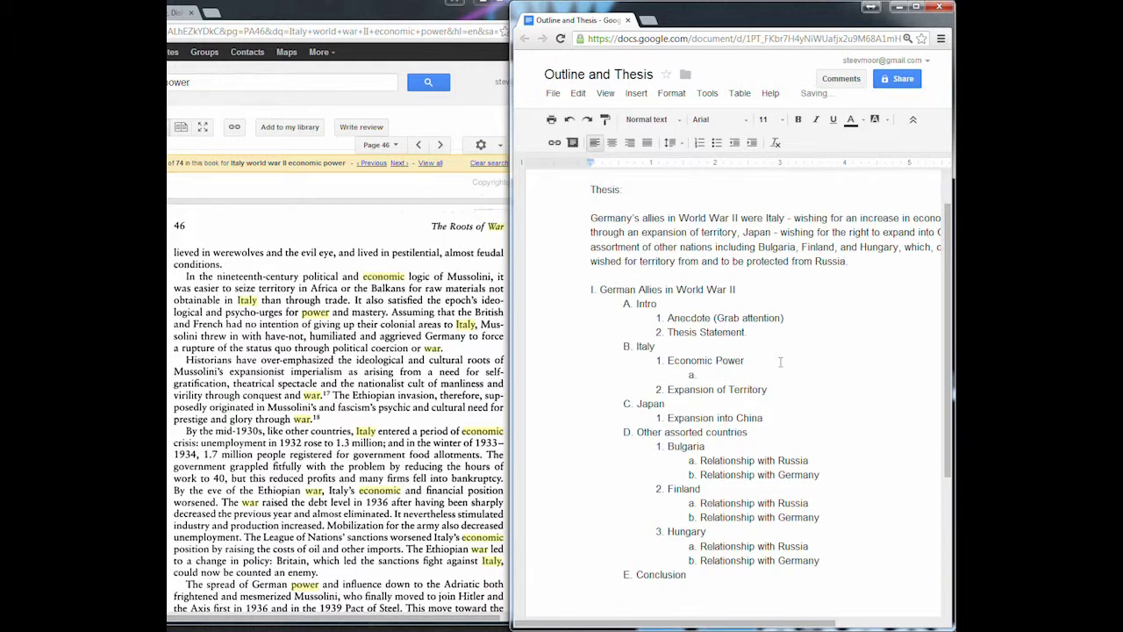
key(ctrl+v)
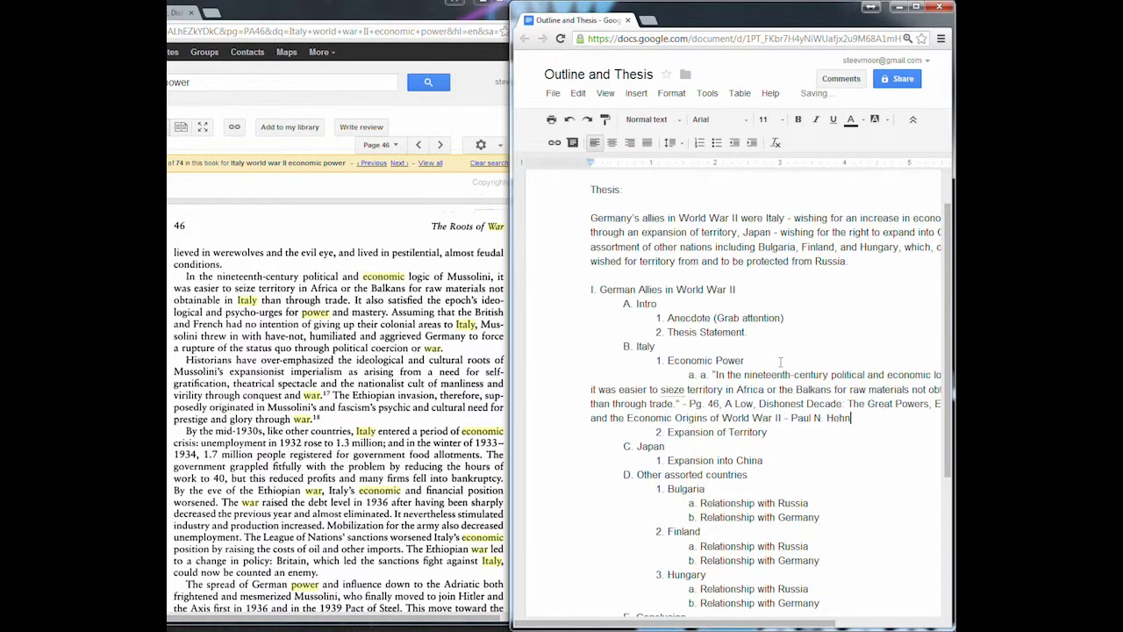
click(706, 375)
key(ctrl+z)
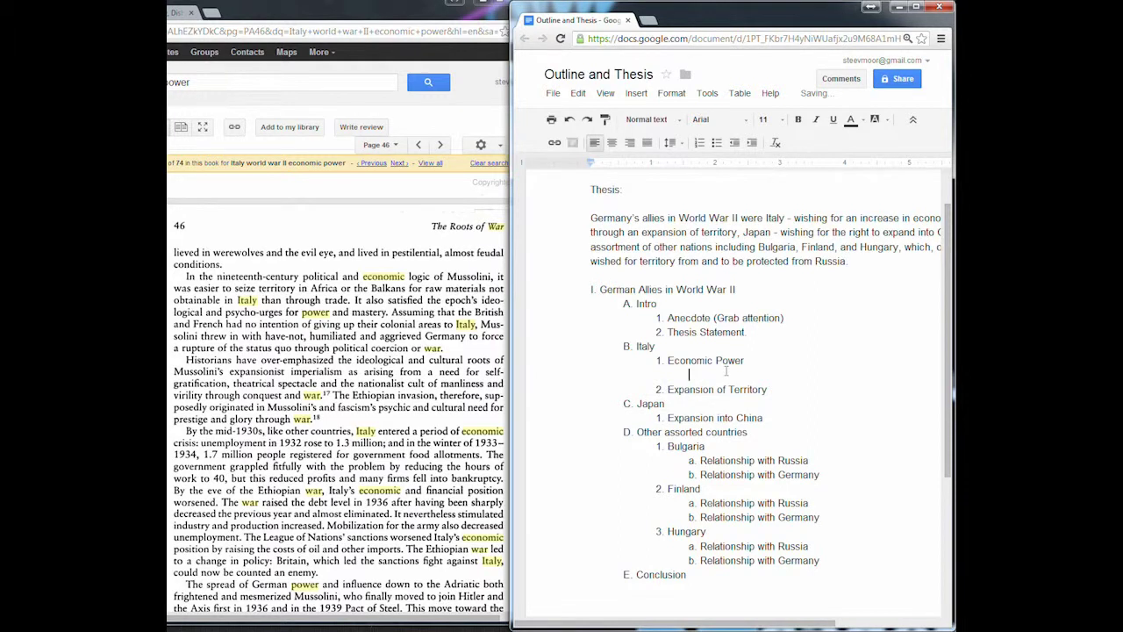
key(ctrl+v)
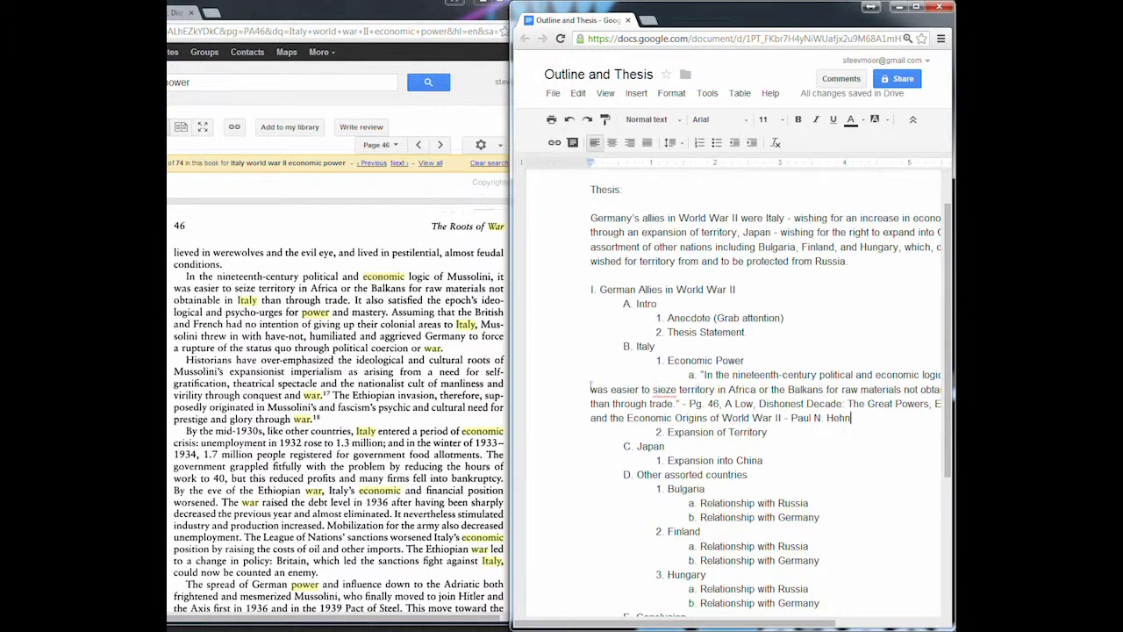
- Replace the first-line spacing of quotation "a." with a whole-paragraph indent one level below Economic Power
click(689, 375)
key(BackSpace)
key(BackSpace)
key(BackSpace)
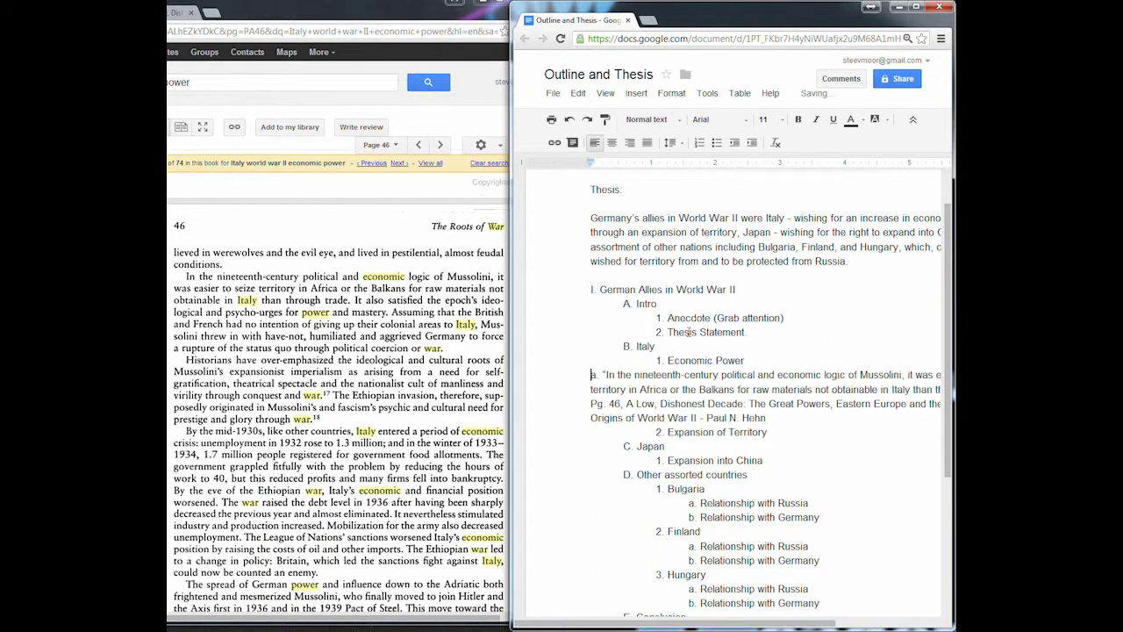
key(Tab)
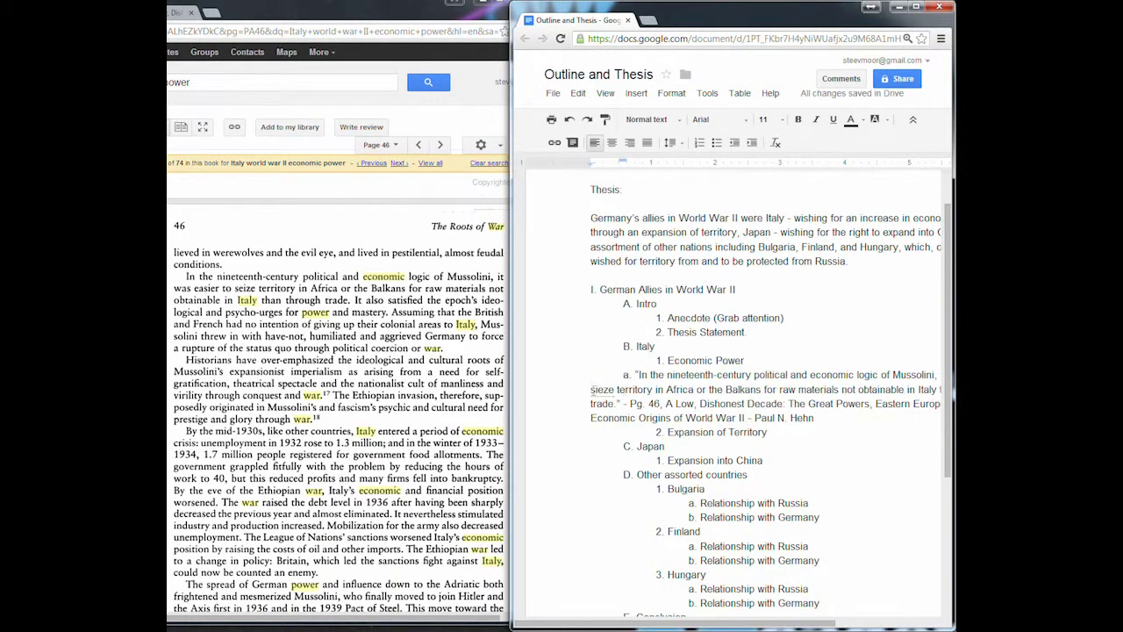
key(Tab)
key(Tab)
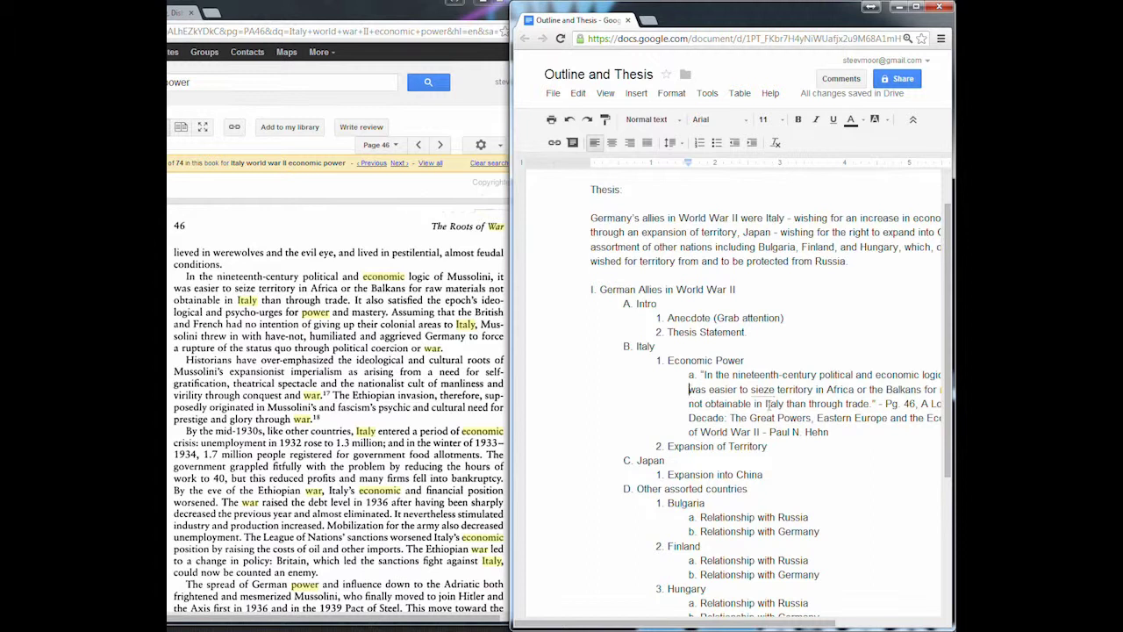
- Review the pasted quotation under Economic Power along with its page number, book title and author
click(834, 431)
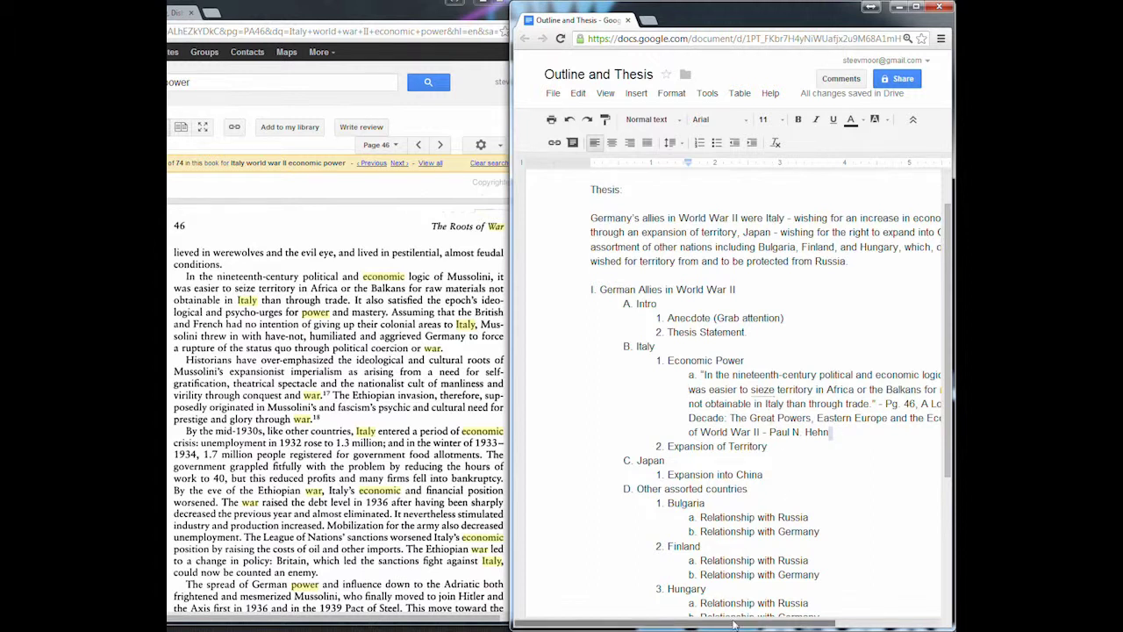
scroll(750, 545, right, 4)
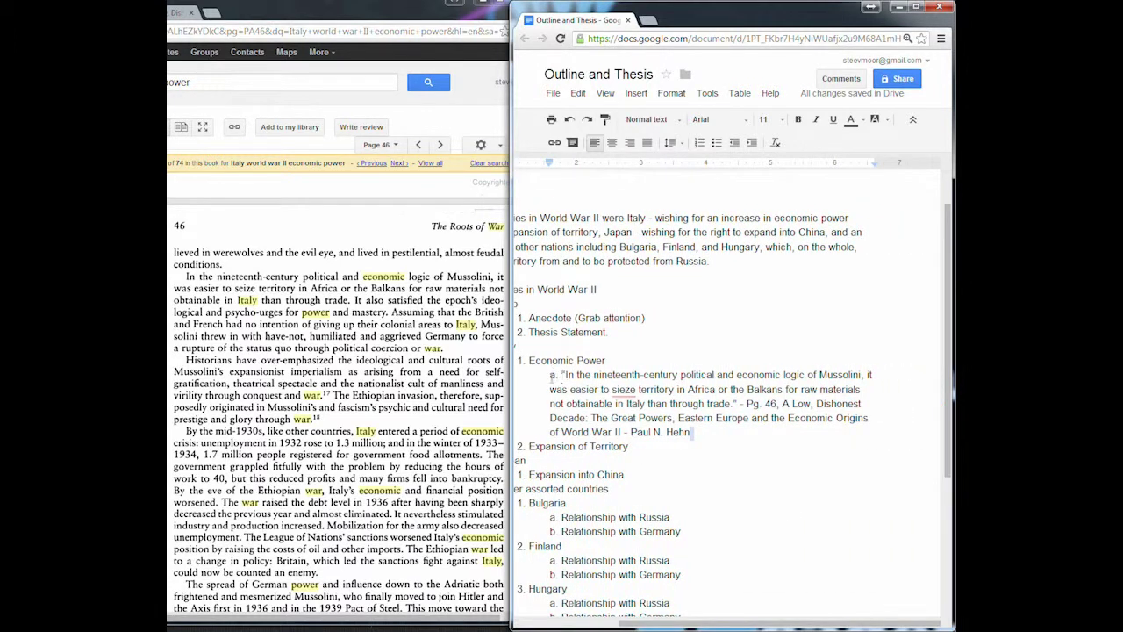
drag(551, 375, 779, 405)
click(772, 403)
double_click(771, 404)
click(751, 432)
click(658, 451)
- Correct the misspelled word "sieze" in the quotation to the suggested spelling "seize"
drag(757, 623, 672, 627)
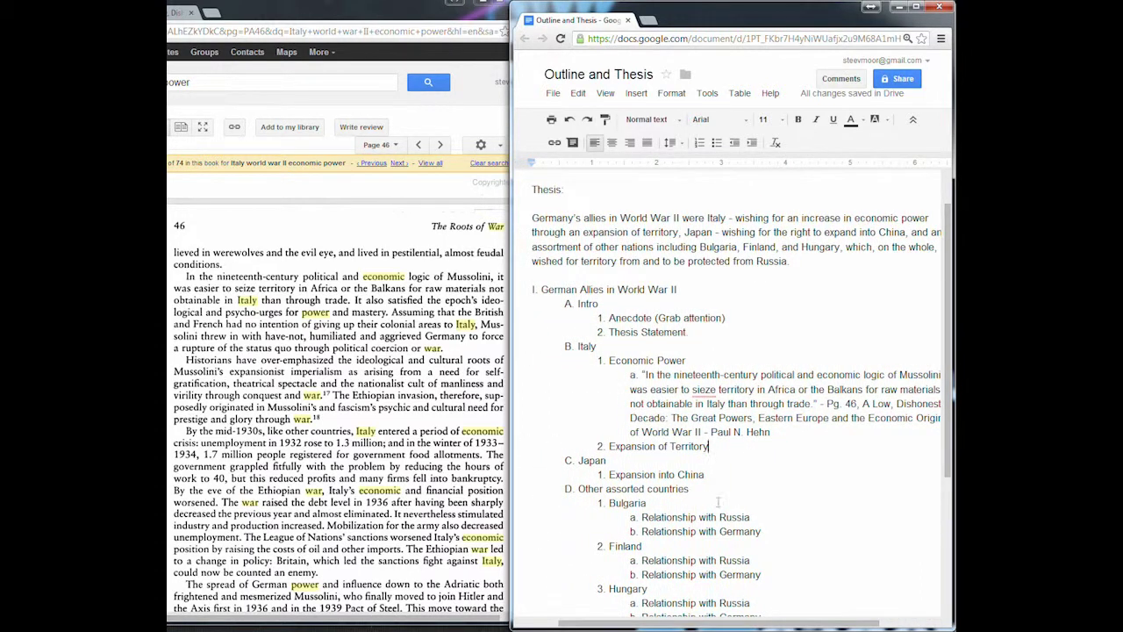
right_click(711, 389)
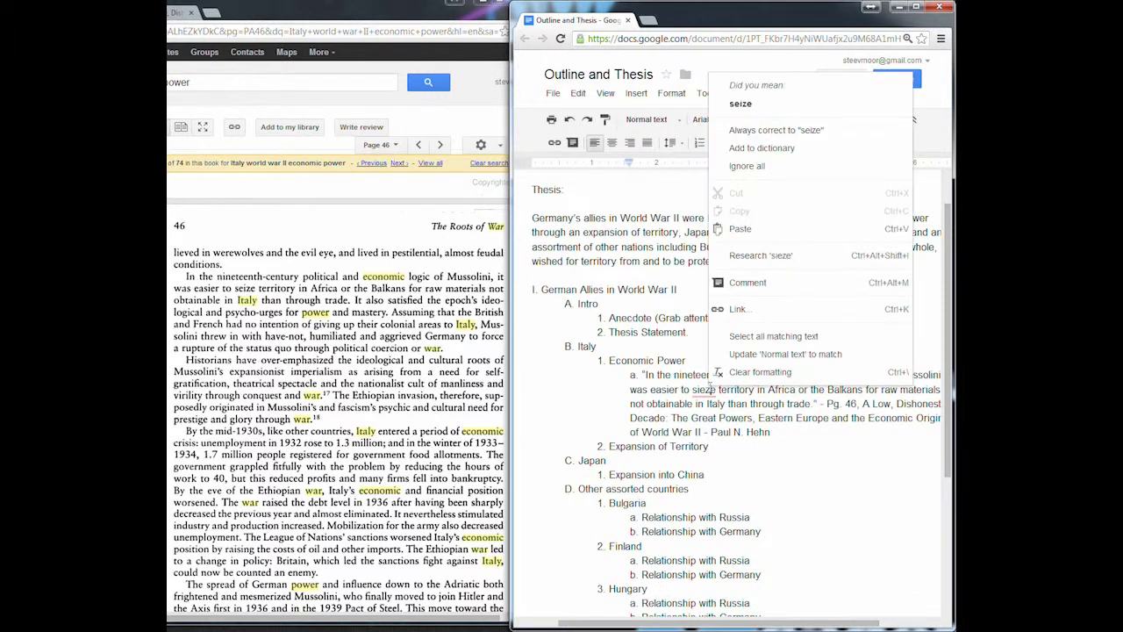
click(776, 110)
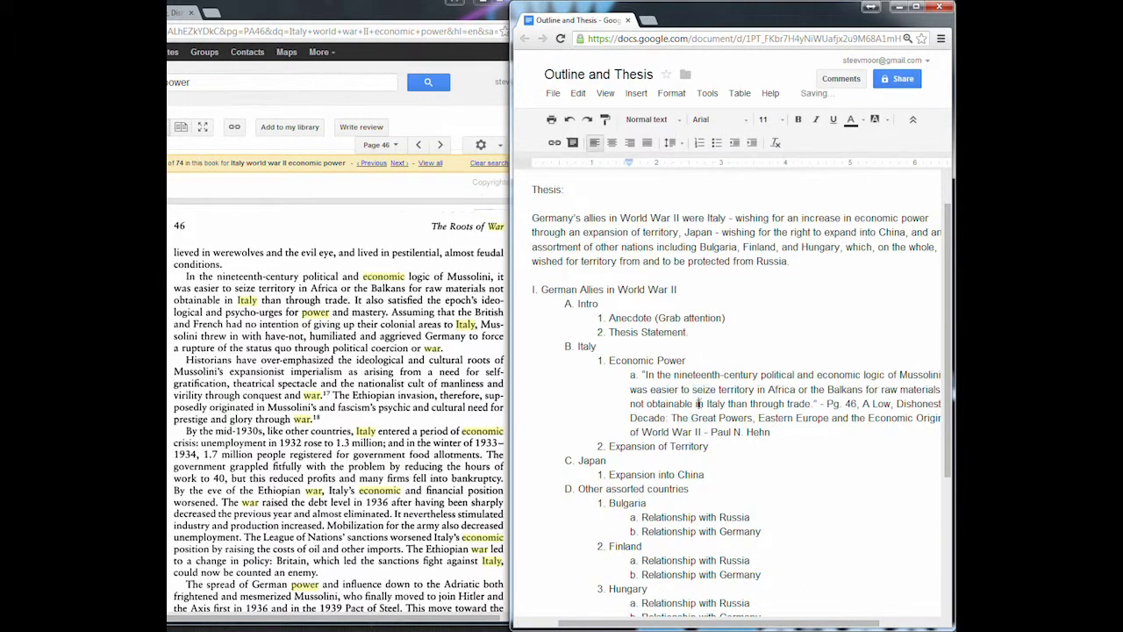